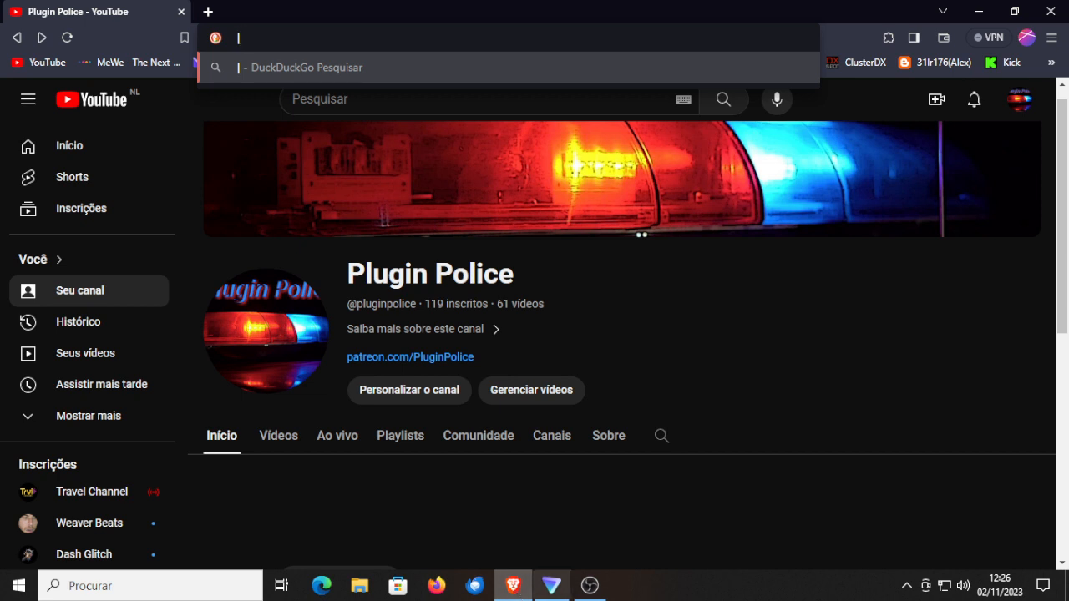
- Switch to OBS and examine the Limitador settings in the filters of Captura de entrada de áudio 4
mouse_move(585, 593)
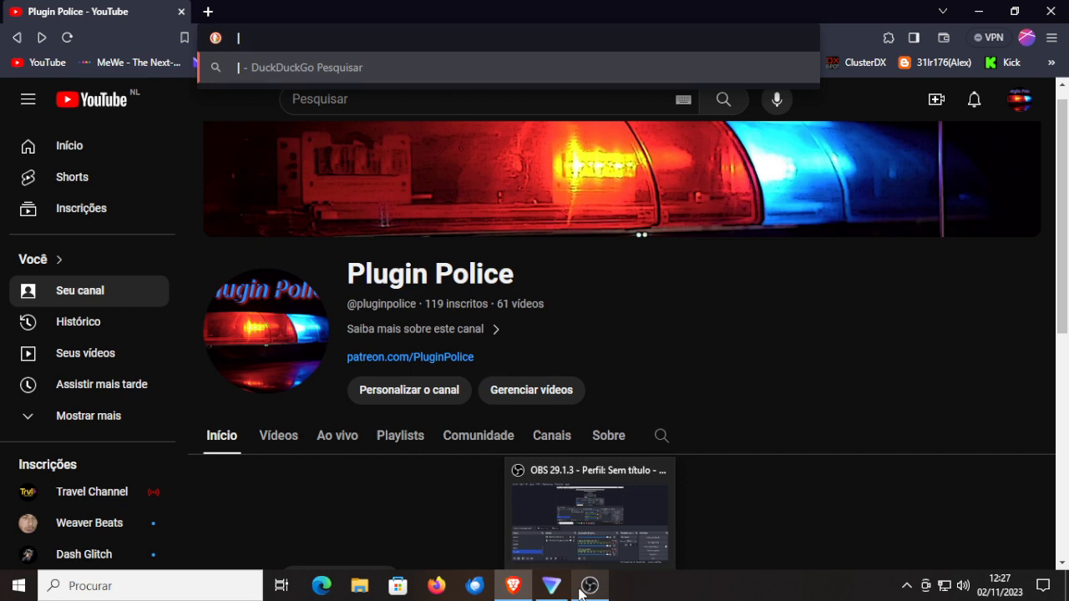
left_click(590, 506)
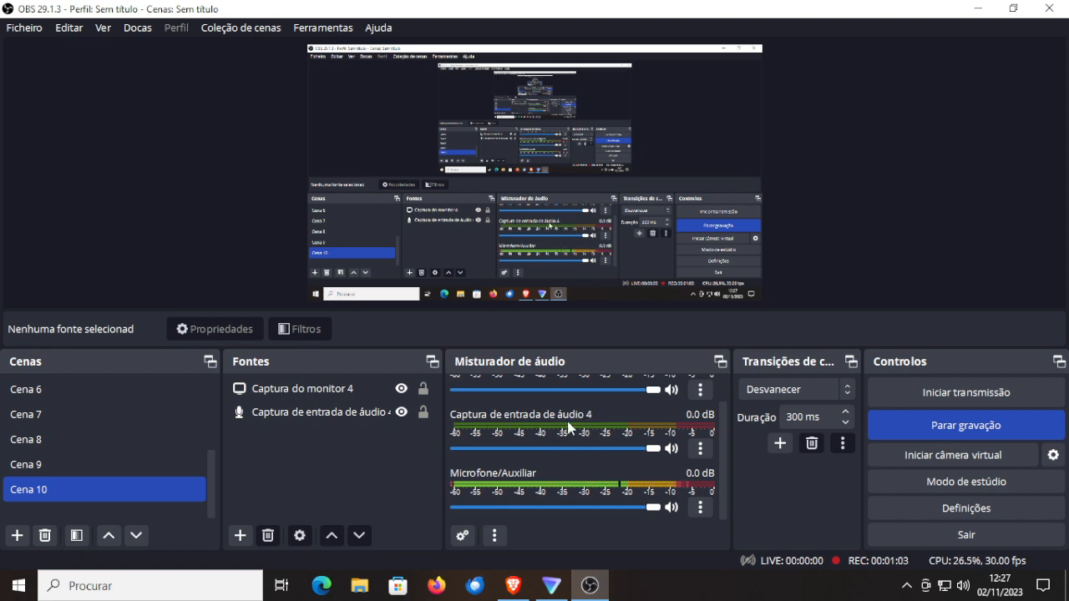
left_click(700, 449)
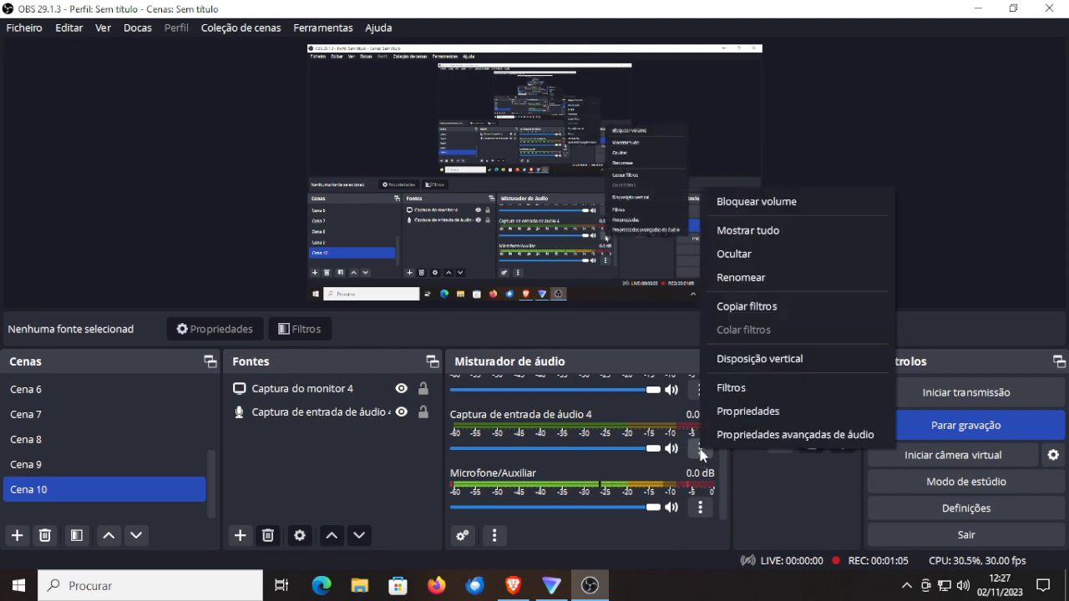
left_click(738, 398)
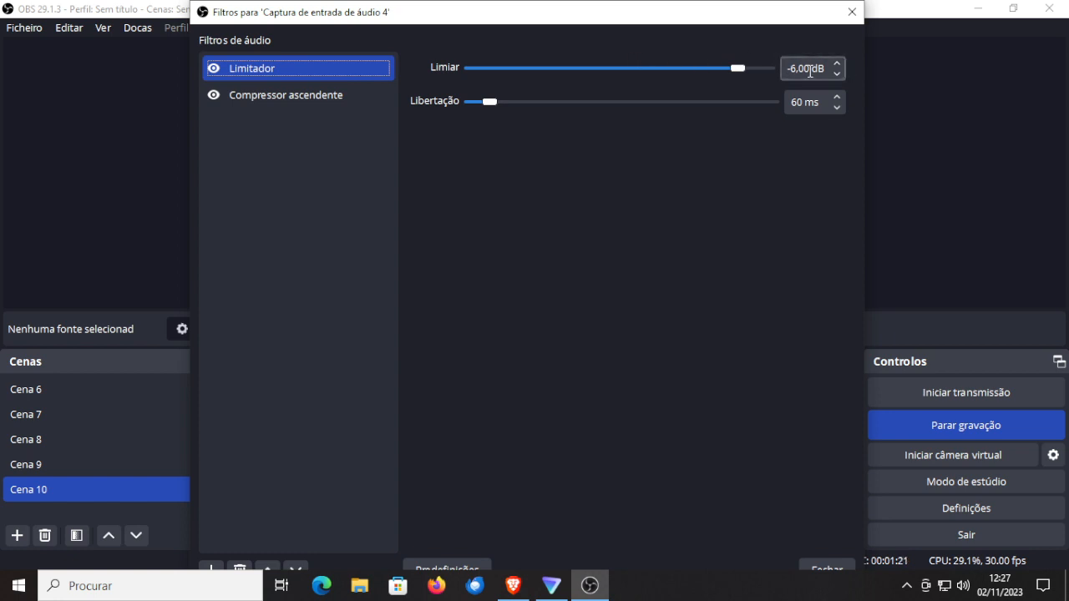
left_click(825, 567)
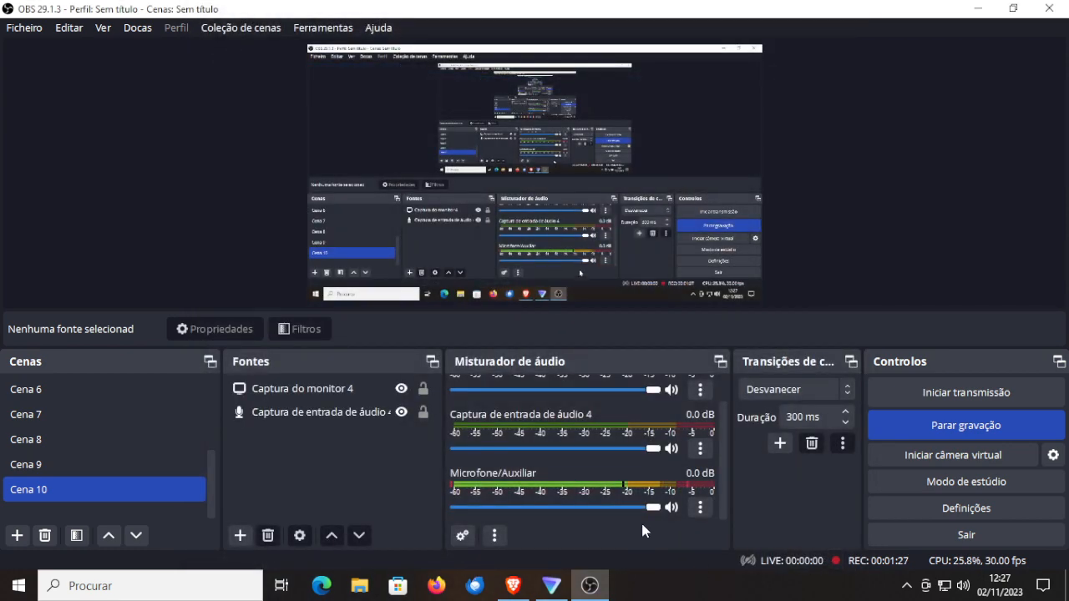
- Open the filters of Microfone/Auxiliar and look through the types of audio filter that can be added
left_click(699, 509)
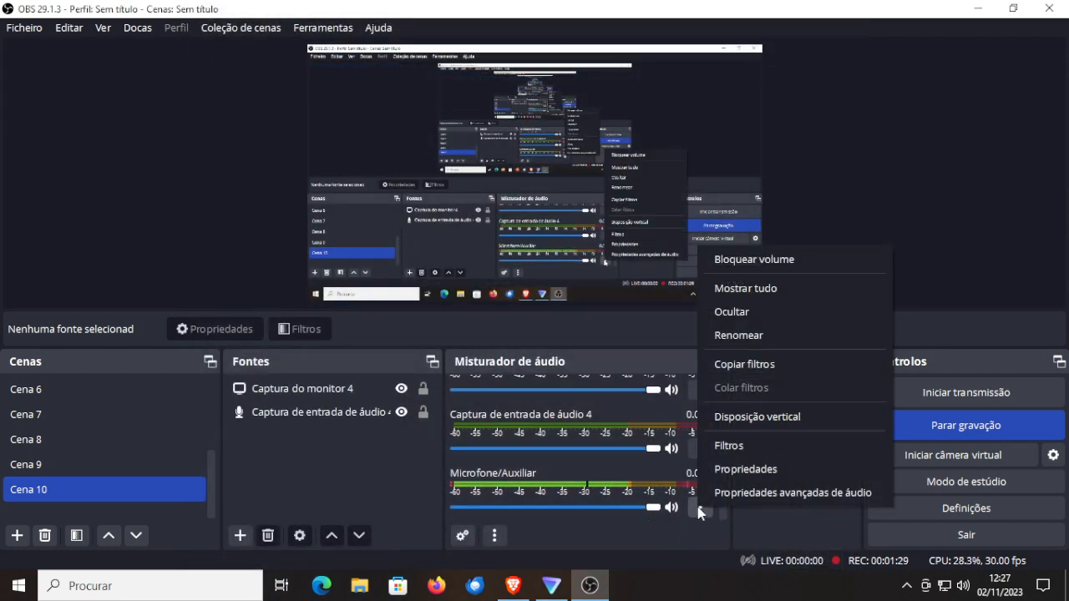
left_click(739, 446)
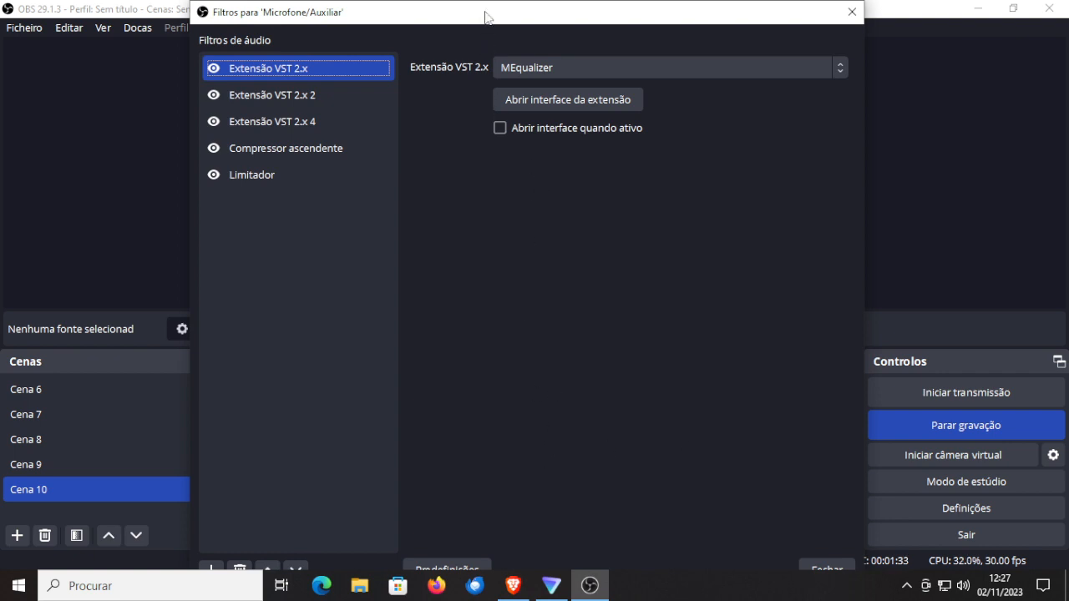
left_click_drag(484, 13, 486, 4)
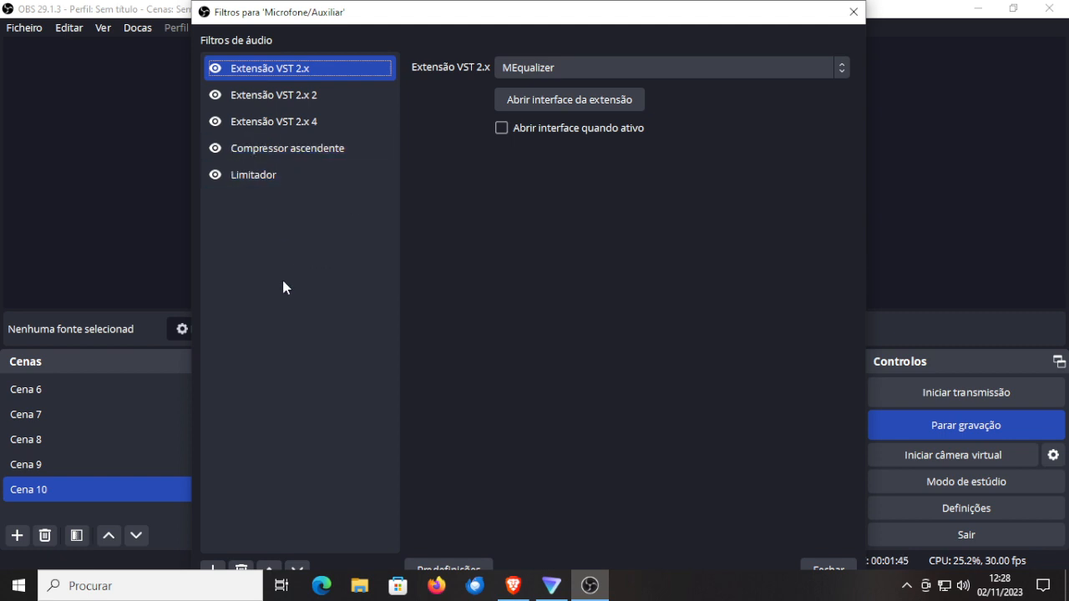
left_click(213, 569)
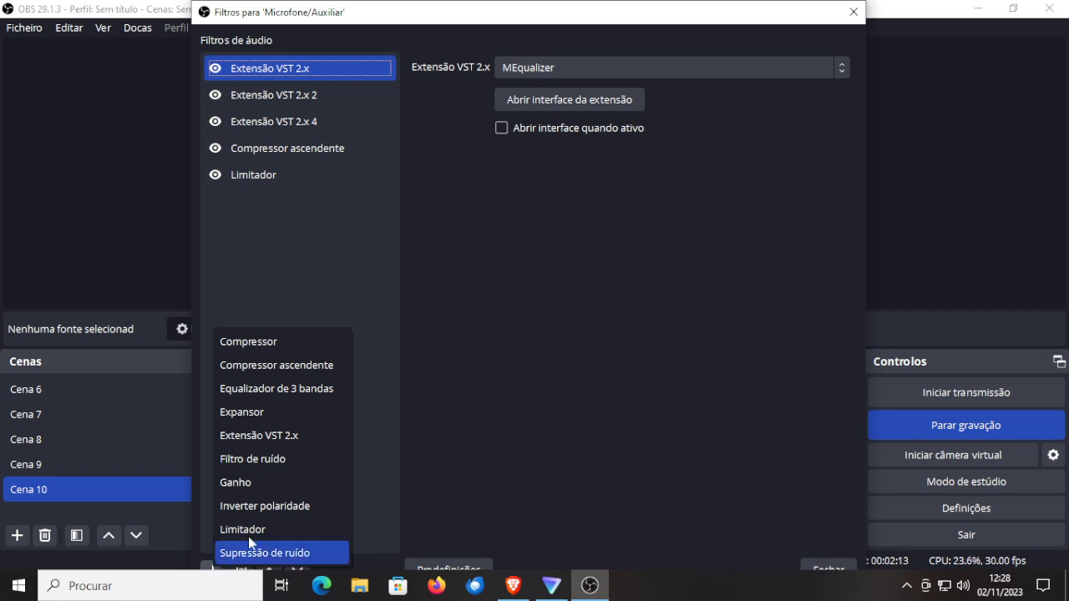
left_click(339, 271)
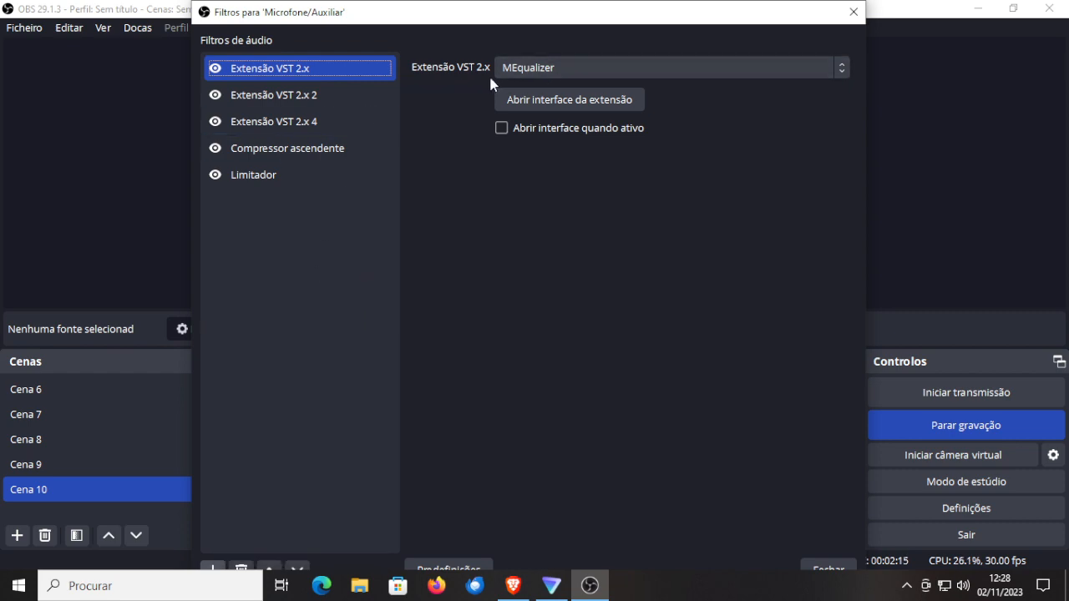
- Examine the MEqualizer extension's interface and open the Unfiltered Audio Zip interface of the Extensão VST 2.x 2 filter
left_click(555, 102)
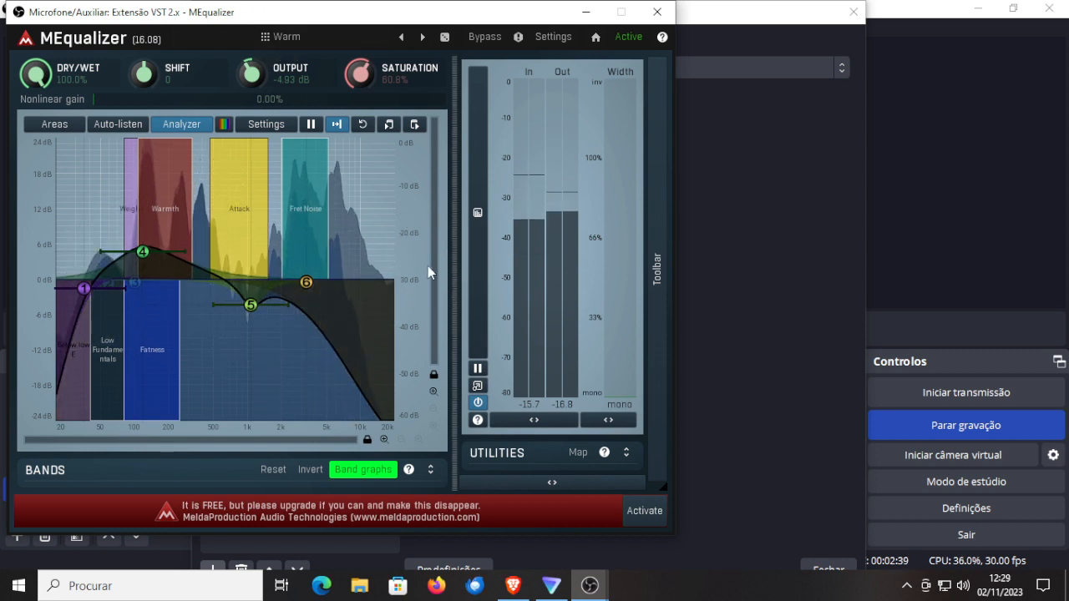
left_click(658, 11)
left_click(327, 97)
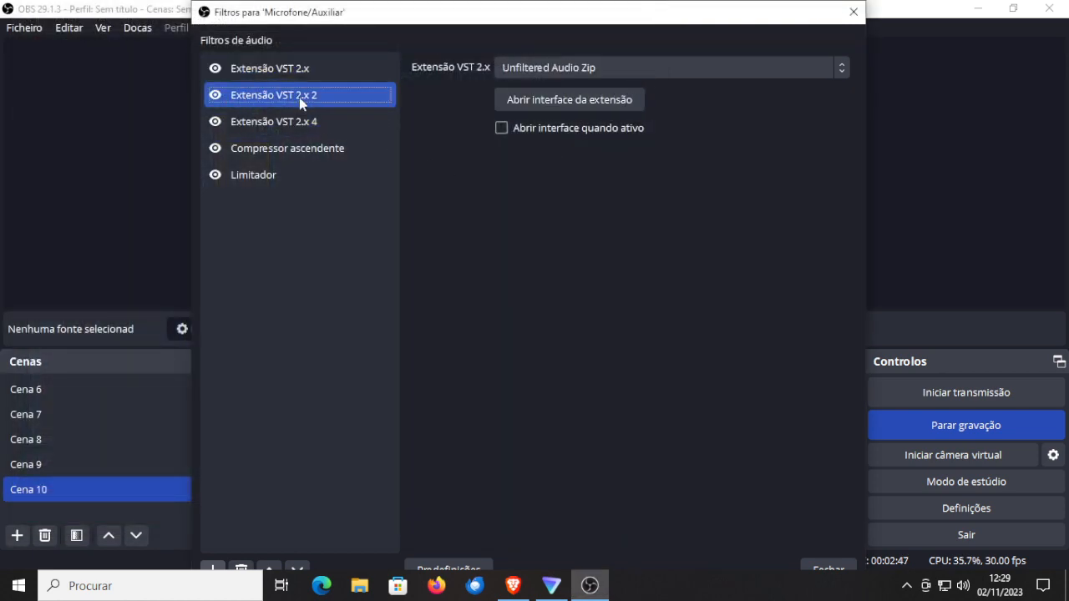
left_click(545, 100)
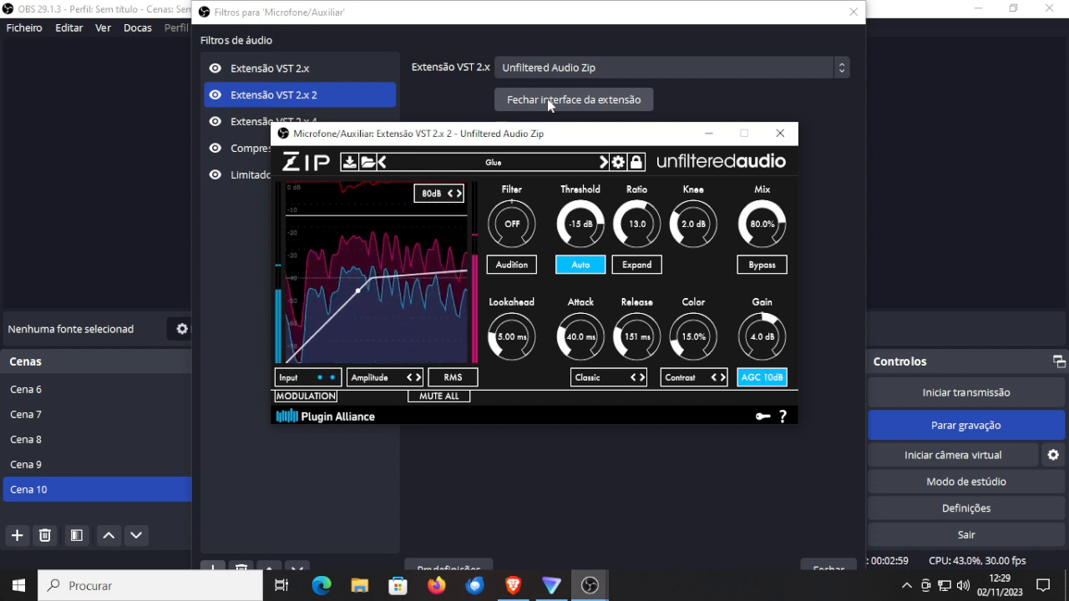
- Show Zip's modulation section and add a third modulator set to Step Sequencer
left_click(315, 398)
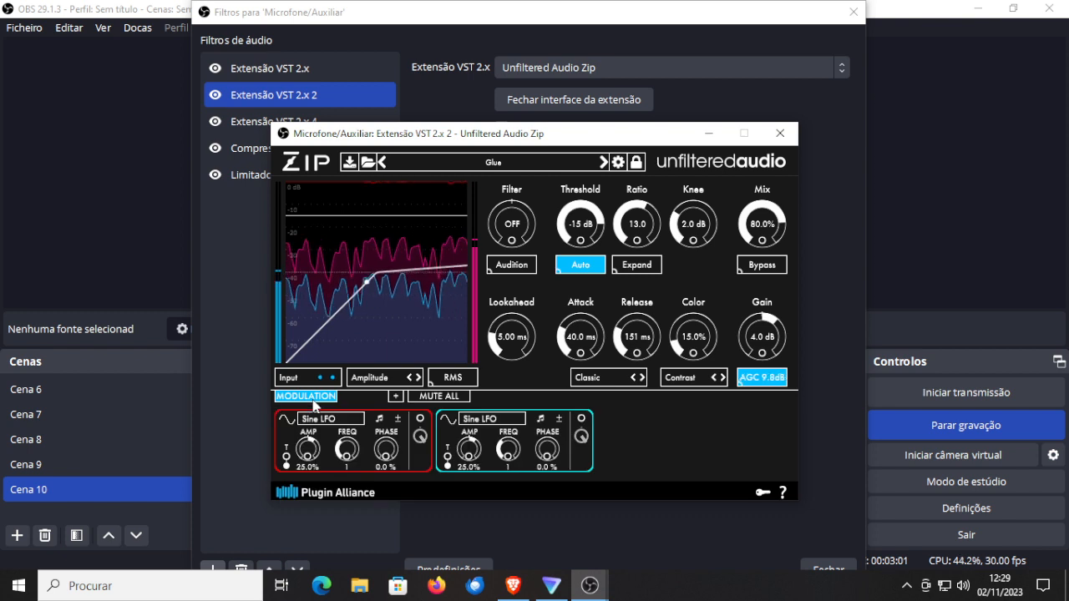
left_click(397, 397)
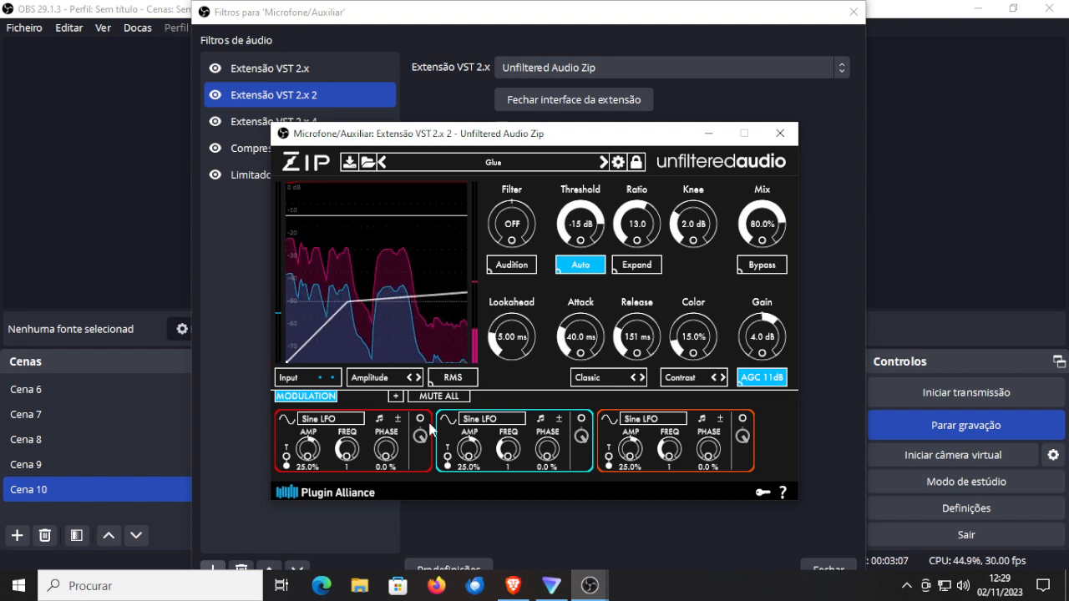
left_click(656, 419)
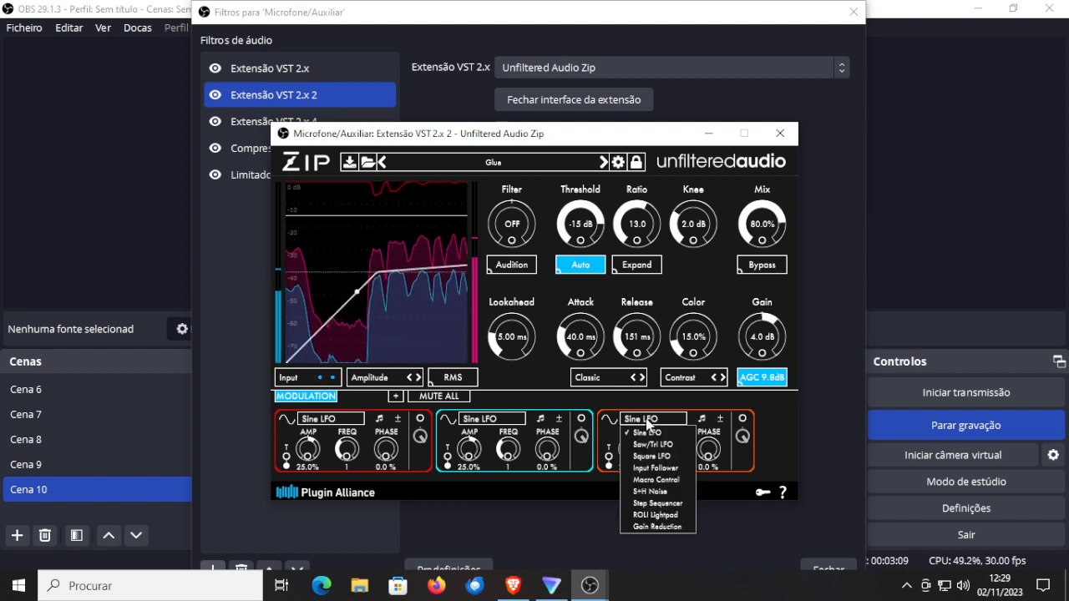
left_click(655, 505)
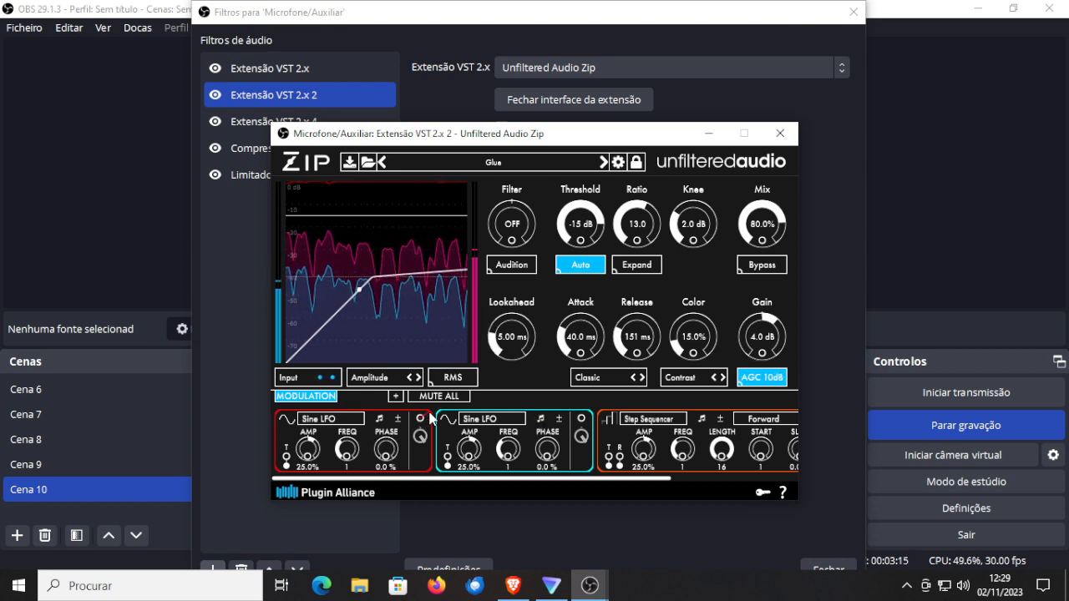
- Connect the first Sine LFO's output to the second's trigger and the second's output to the Step Sequencer's trigger, and remove both connections
left_click_drag(431, 413, 448, 457)
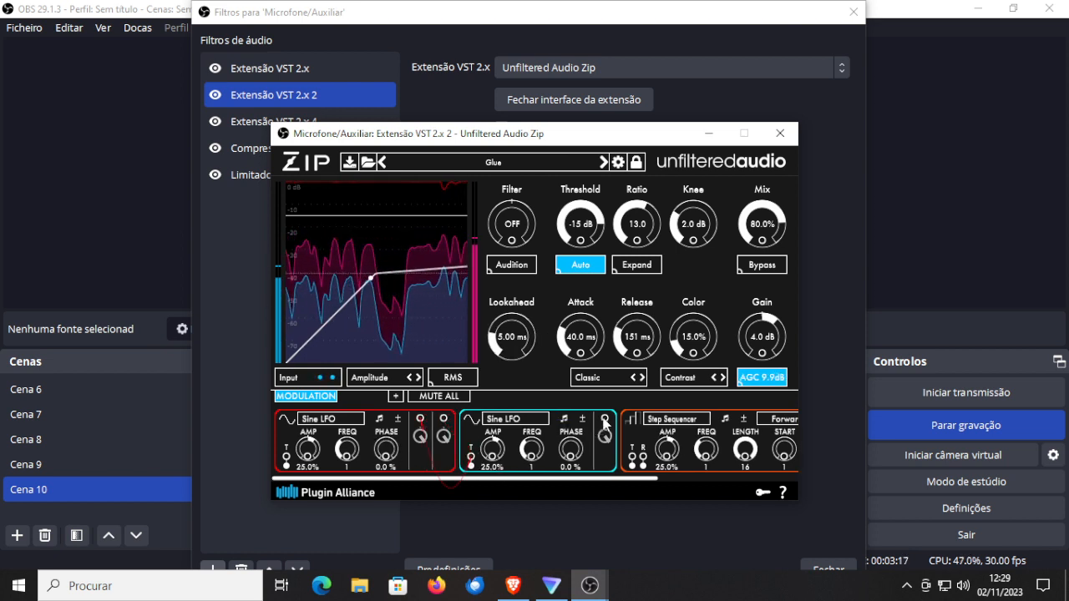
left_click_drag(605, 418, 633, 456)
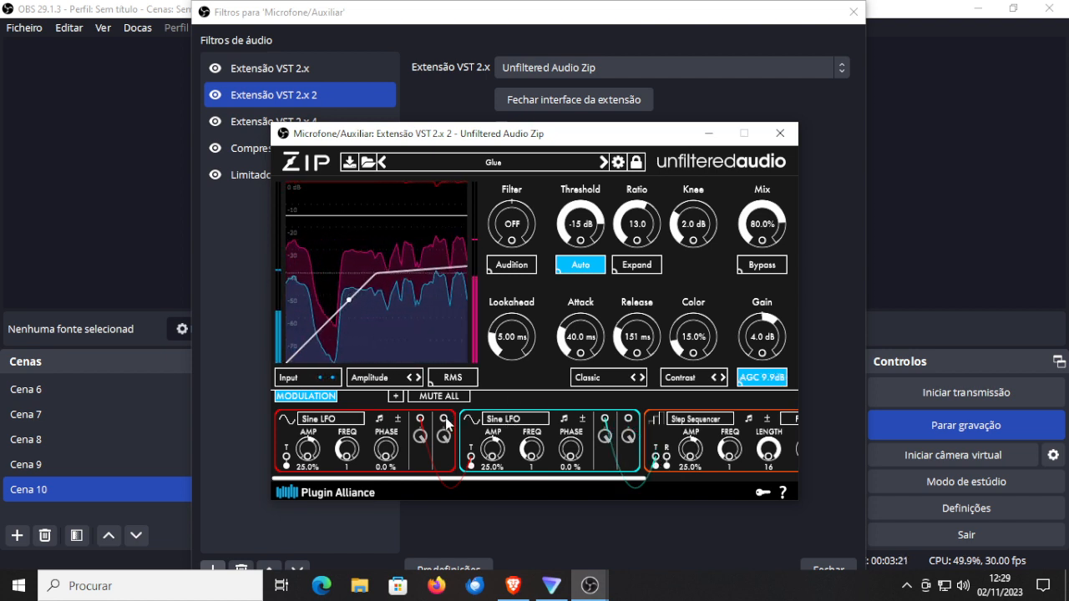
mouse_move(445, 421)
left_mouse_down()
mouse_move(543, 326)
mouse_move(576, 259)
mouse_move(635, 225)
mouse_move(682, 354)
mouse_move(527, 368)
mouse_move(530, 425)
mouse_move(451, 426)
left_mouse_up()
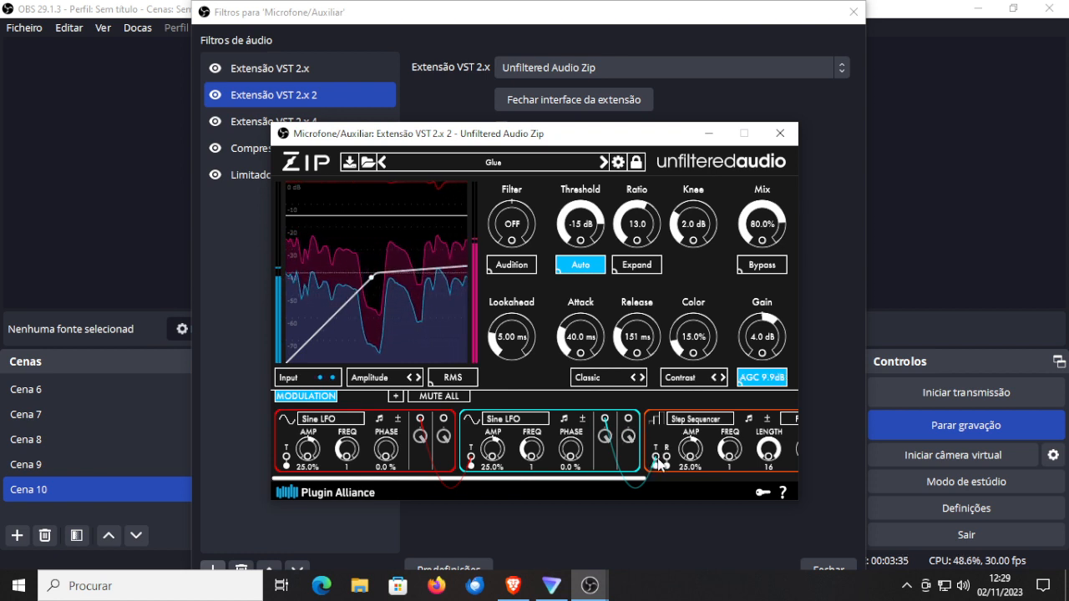
left_click_drag(656, 462, 637, 459)
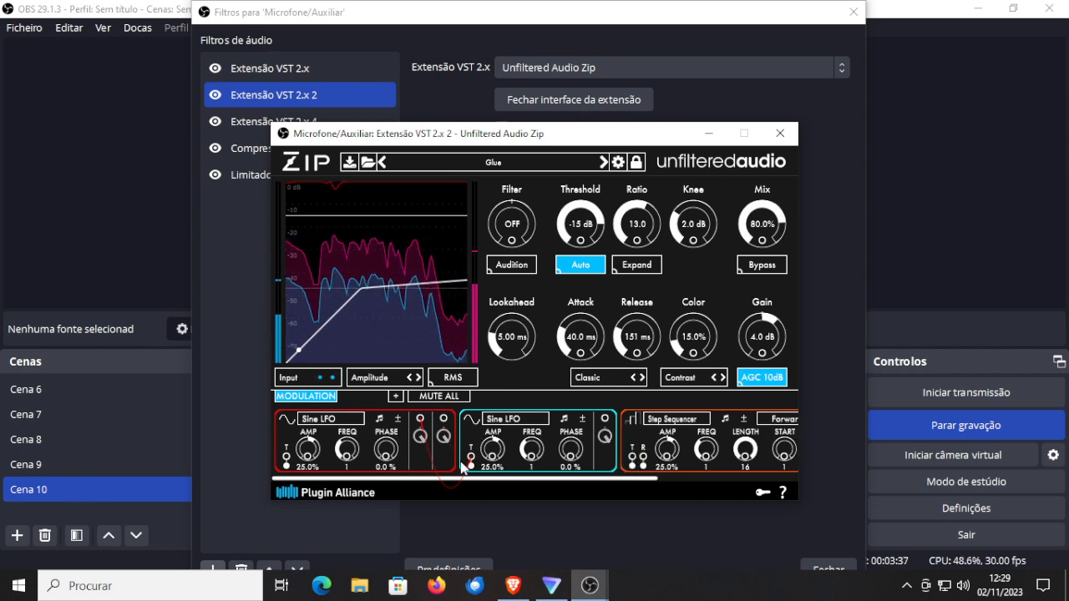
left_click_drag(471, 458, 440, 434)
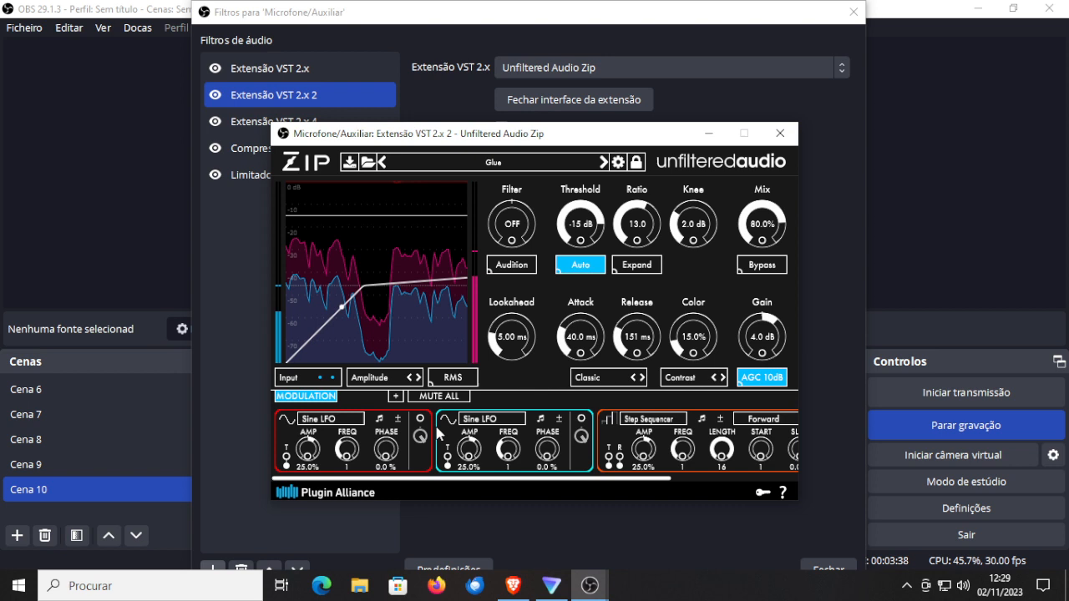
- Hide the modulation section and close Zip, and examine the KClip Zero interface of the Extensão VST 2.x 4 filter
left_click(318, 398)
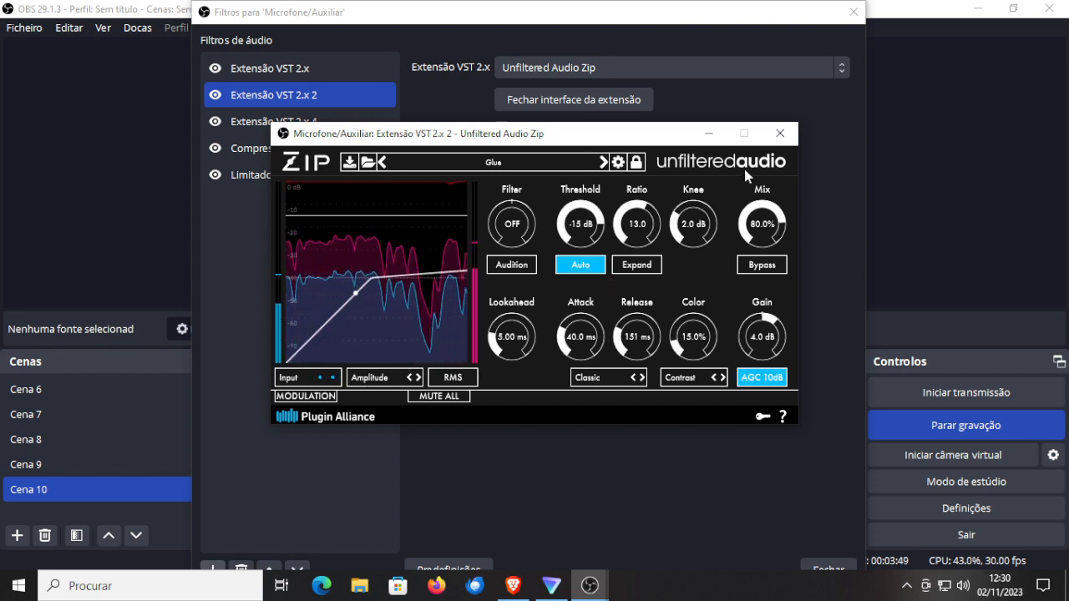
left_click(783, 135)
left_click(261, 122)
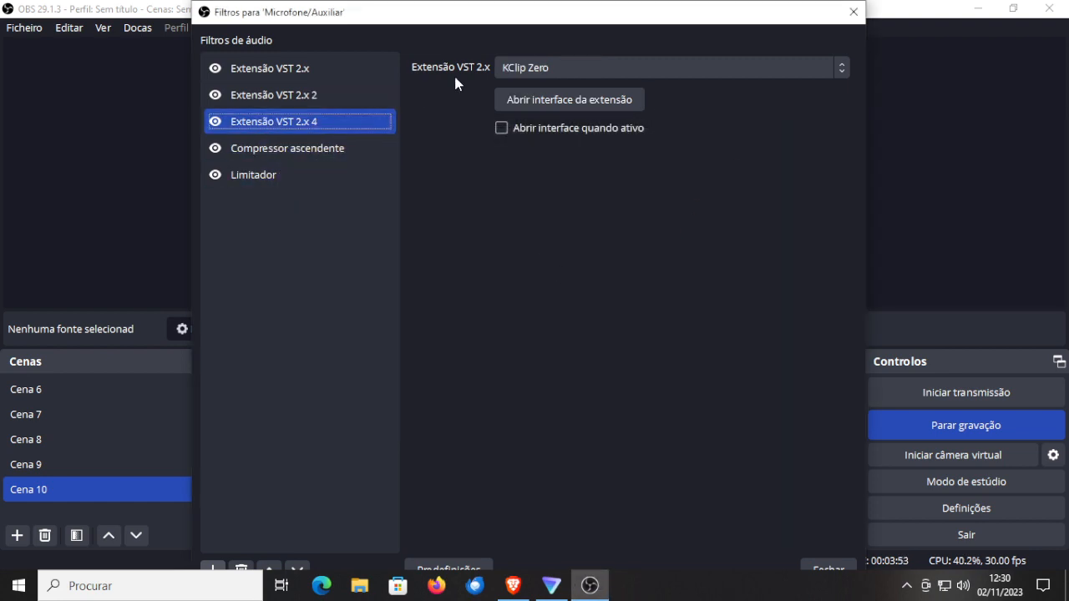
left_click(533, 100)
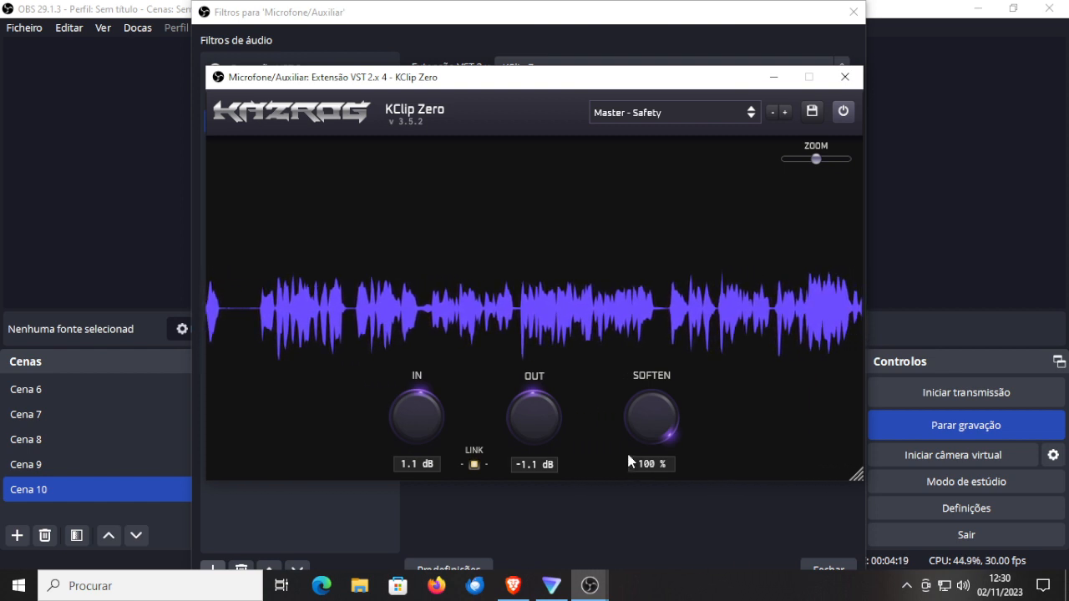
left_click(845, 77)
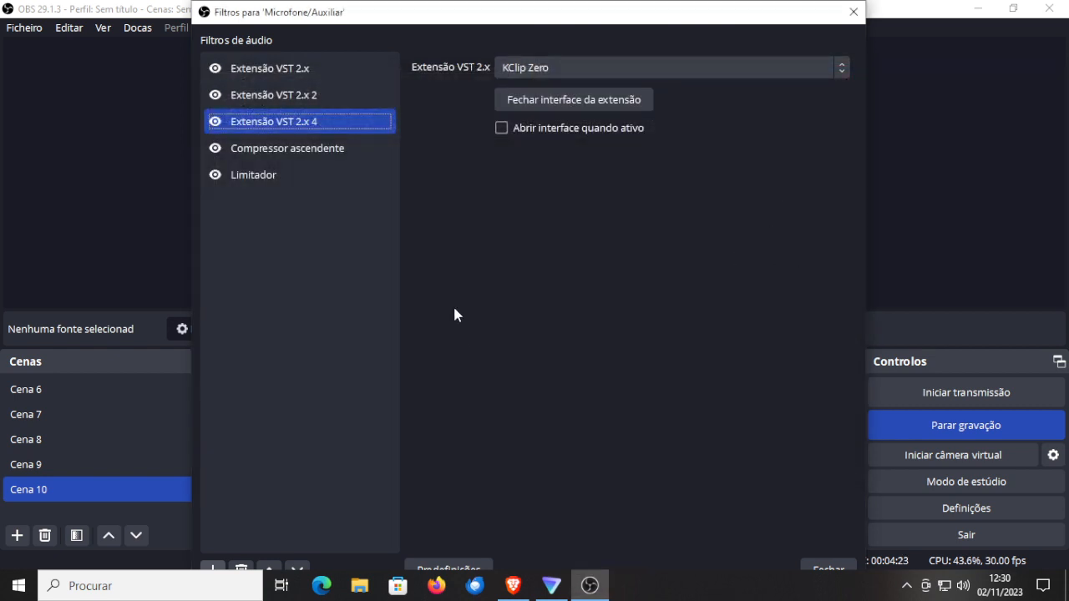
- Examine the Compressor ascendente and Limitador settings and review the whole Microfone/Auxiliar filter chain in order
left_click(287, 151)
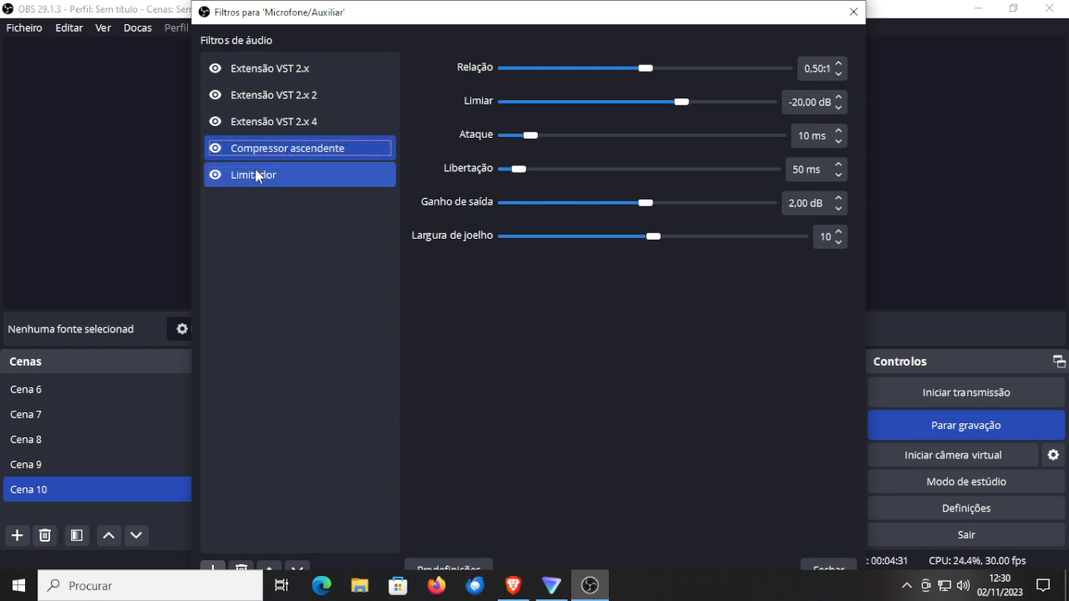
left_click(257, 175)
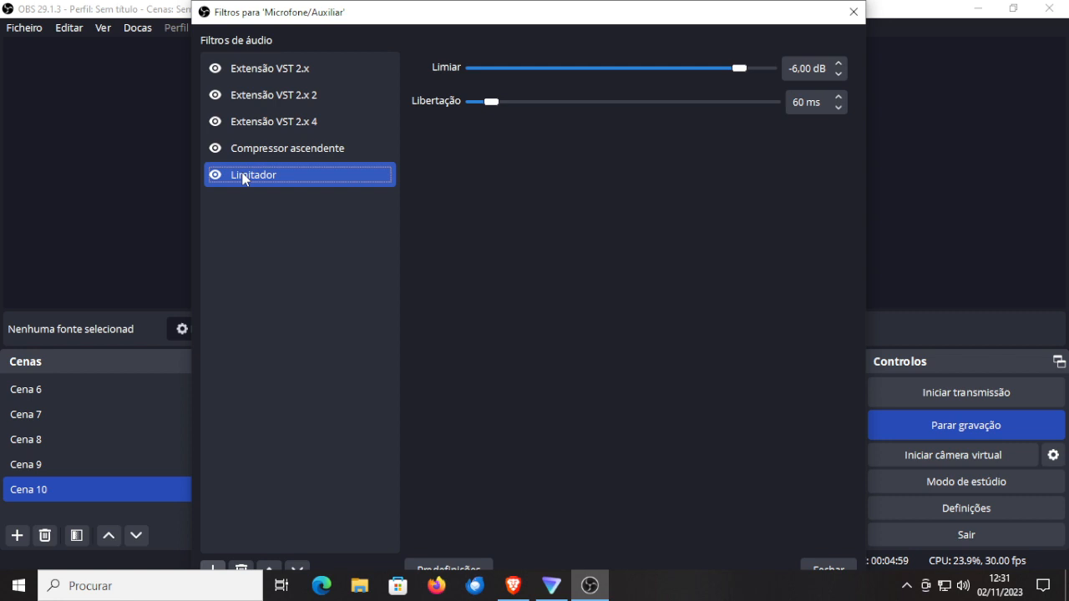
left_click(258, 74)
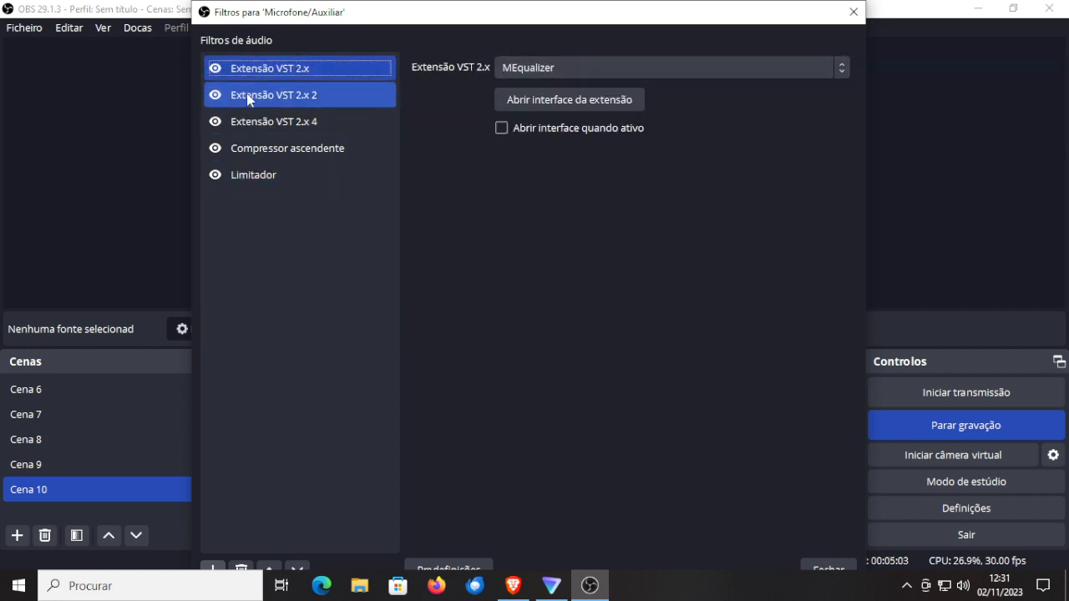
left_click(247, 95)
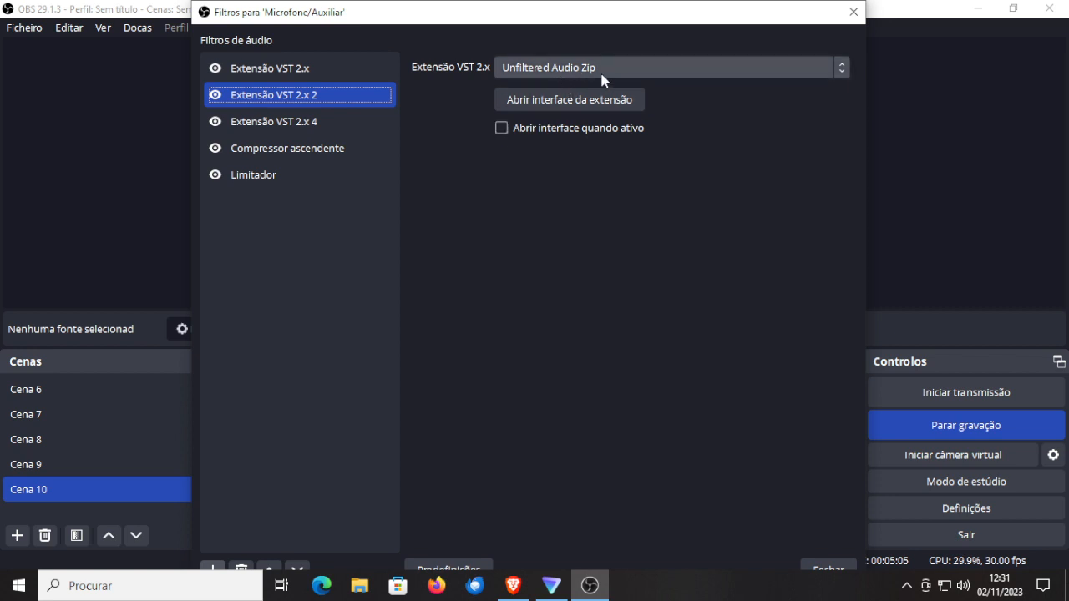
left_click(357, 121)
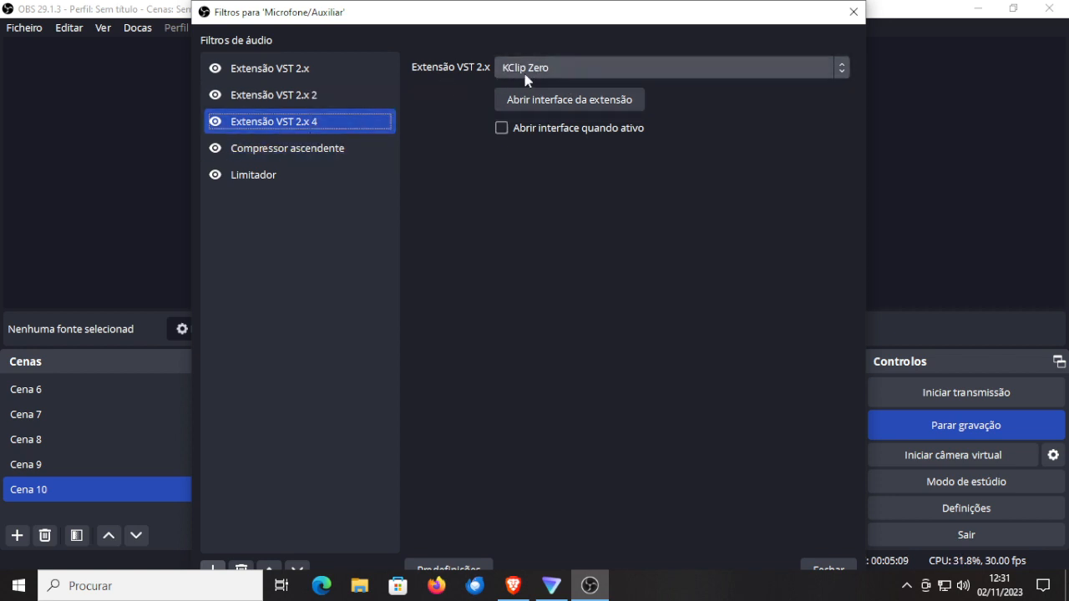
left_click(331, 150)
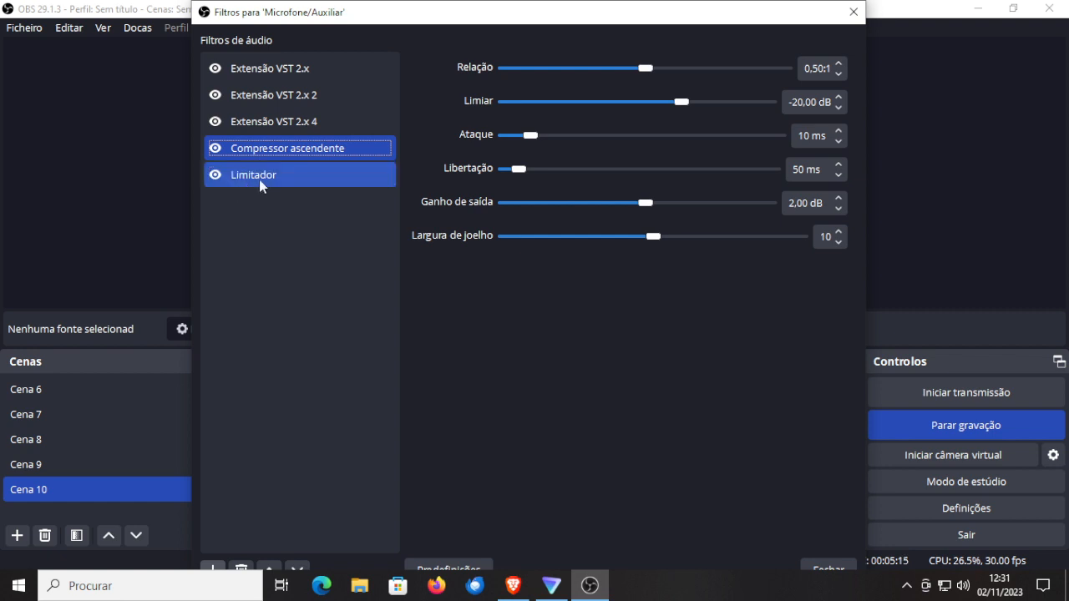
left_click(266, 182)
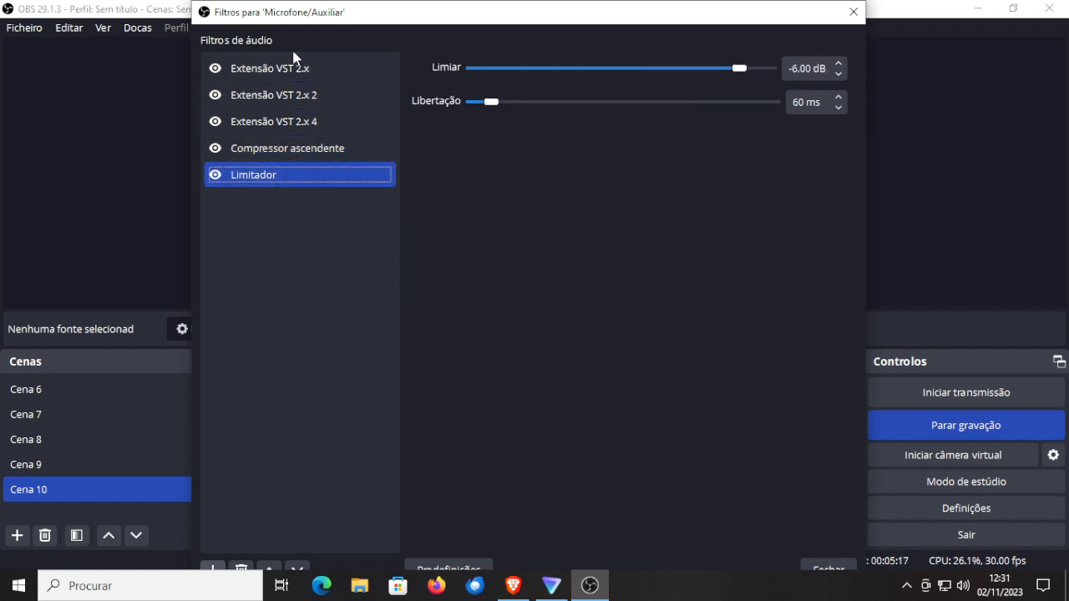
- Close the Microfone/Auxiliar filters and select the Captura de entrada de áudio 4 source
left_click(824, 571)
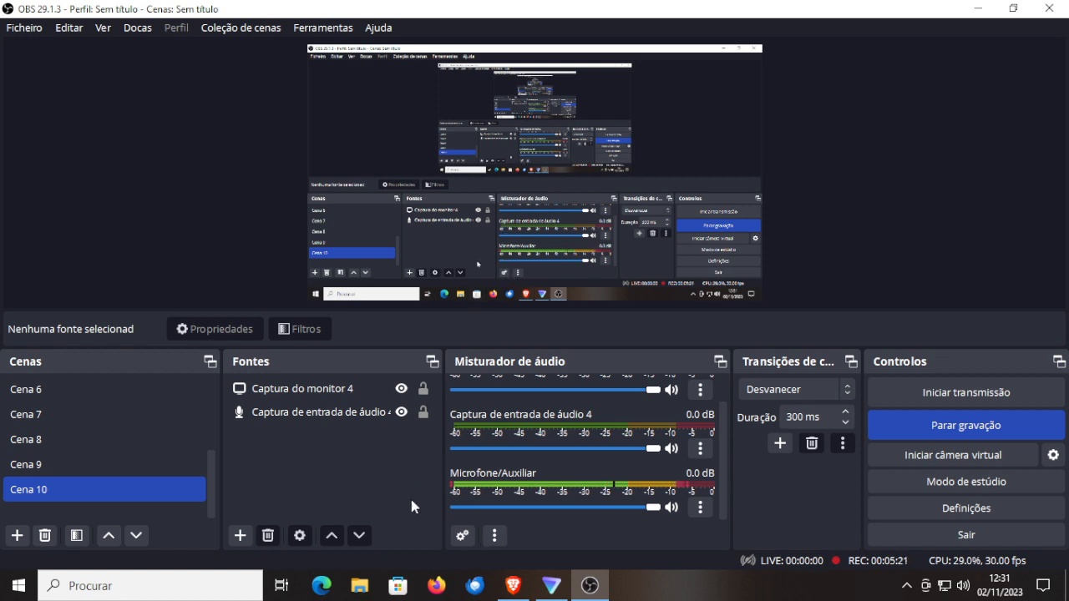
left_click(292, 411)
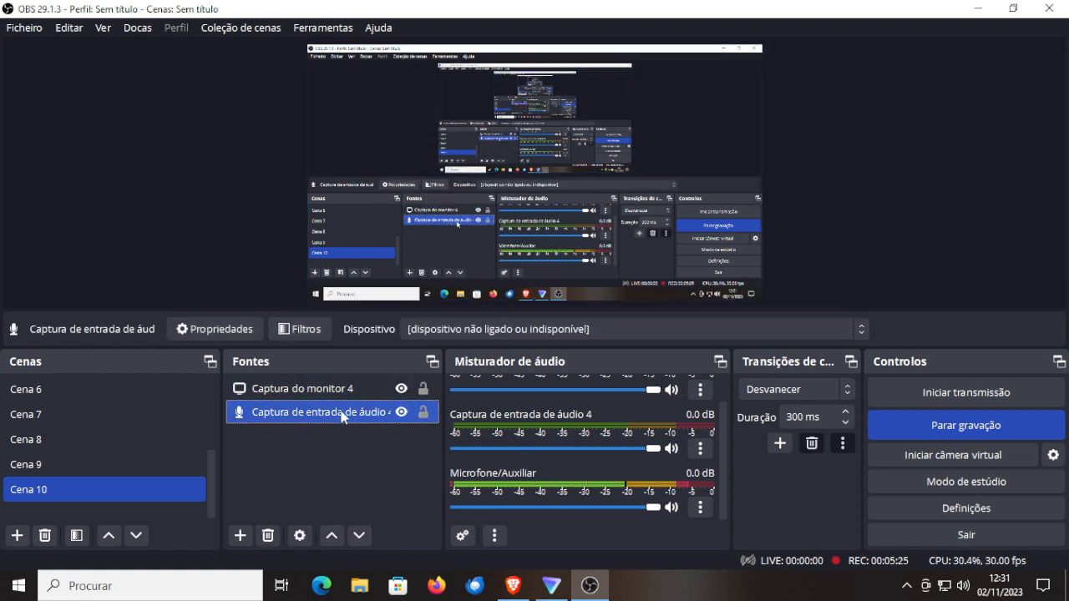
- Open the filters of Captura de entrada de áudio 4 and look through the audio filter types available to add
left_click(301, 332)
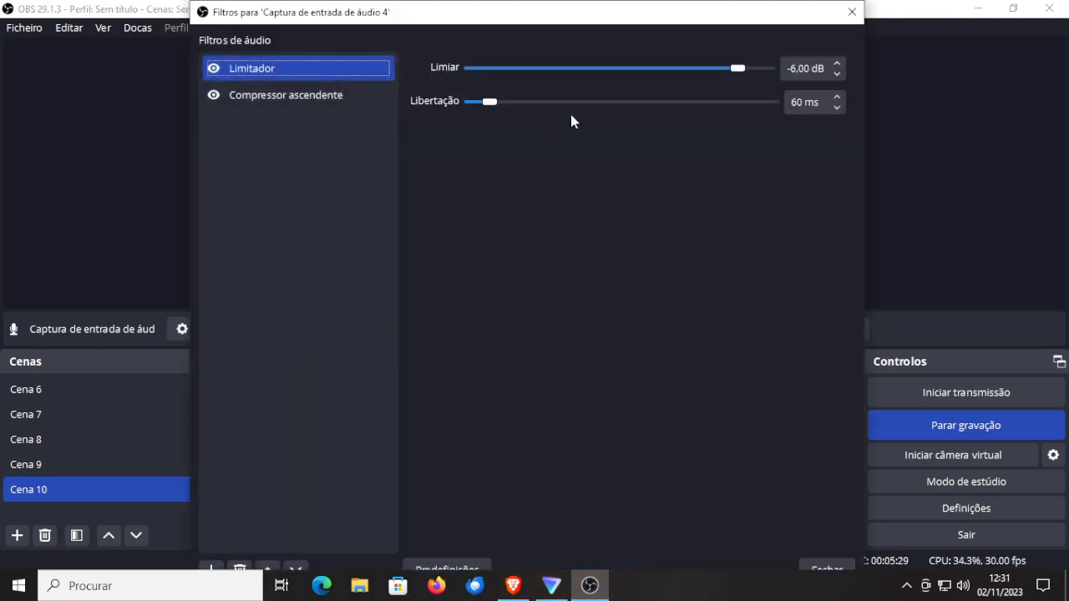
left_click(212, 568)
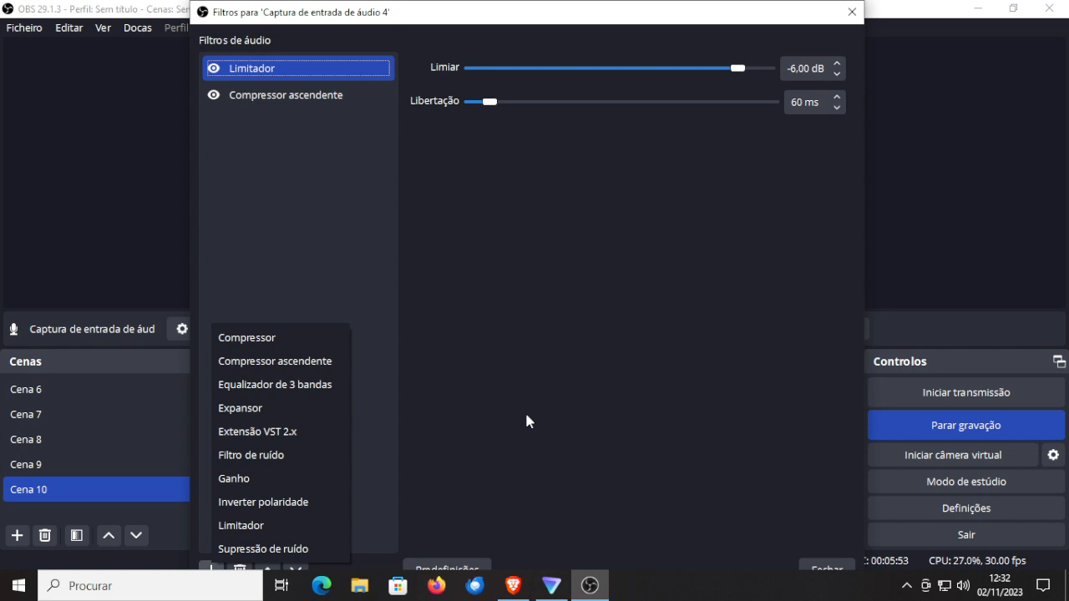
left_click(517, 324)
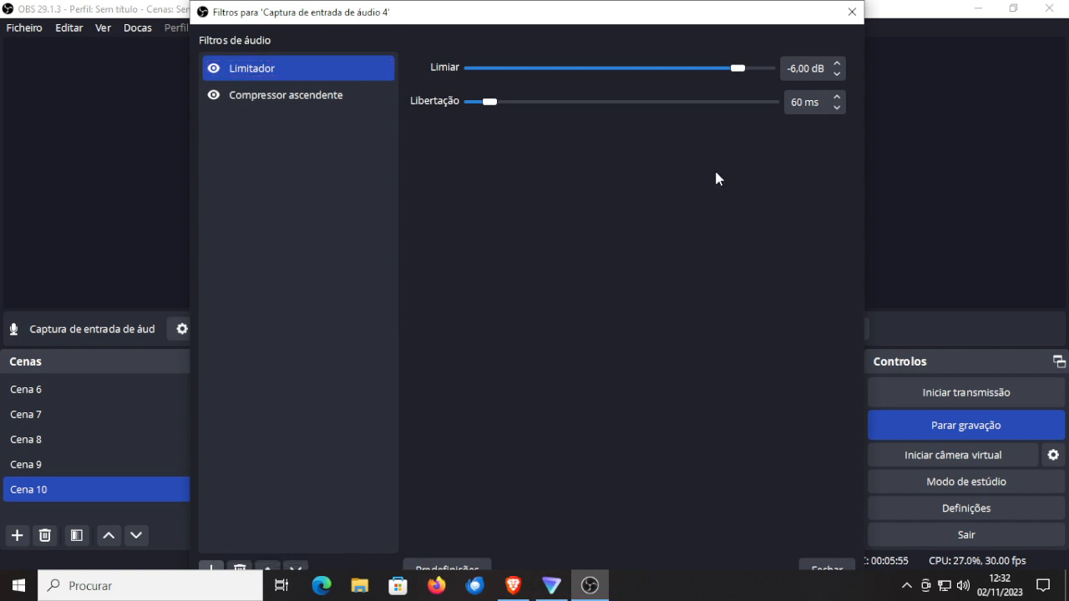
- Examine the Compressor ascendente and Limitador settings of Captura de entrada de áudio 4, and close its filters
left_click(308, 99)
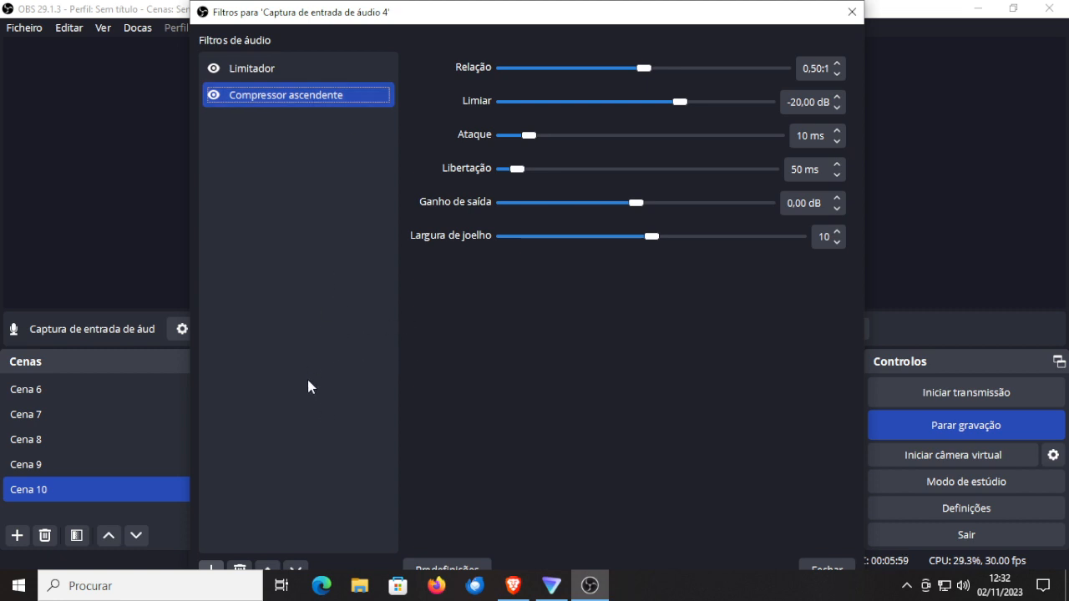
left_click(262, 73)
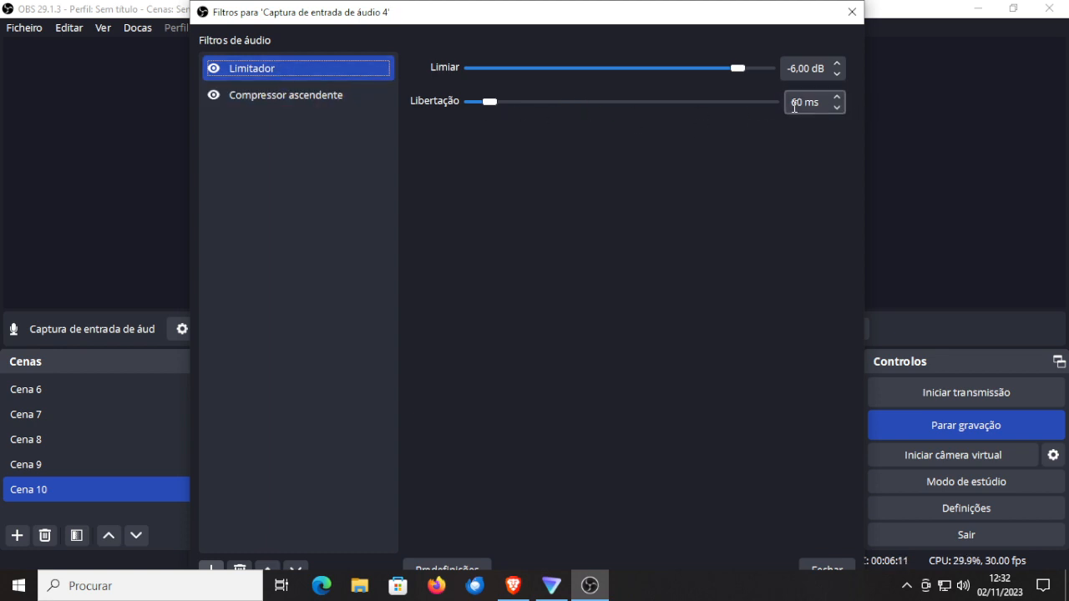
left_click(297, 101)
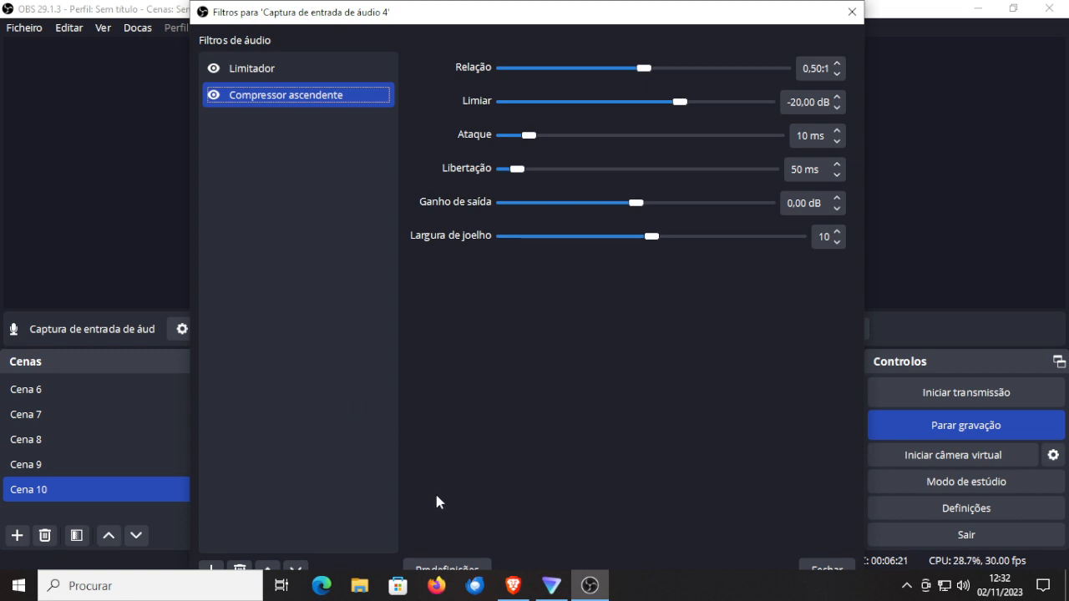
left_click(822, 568)
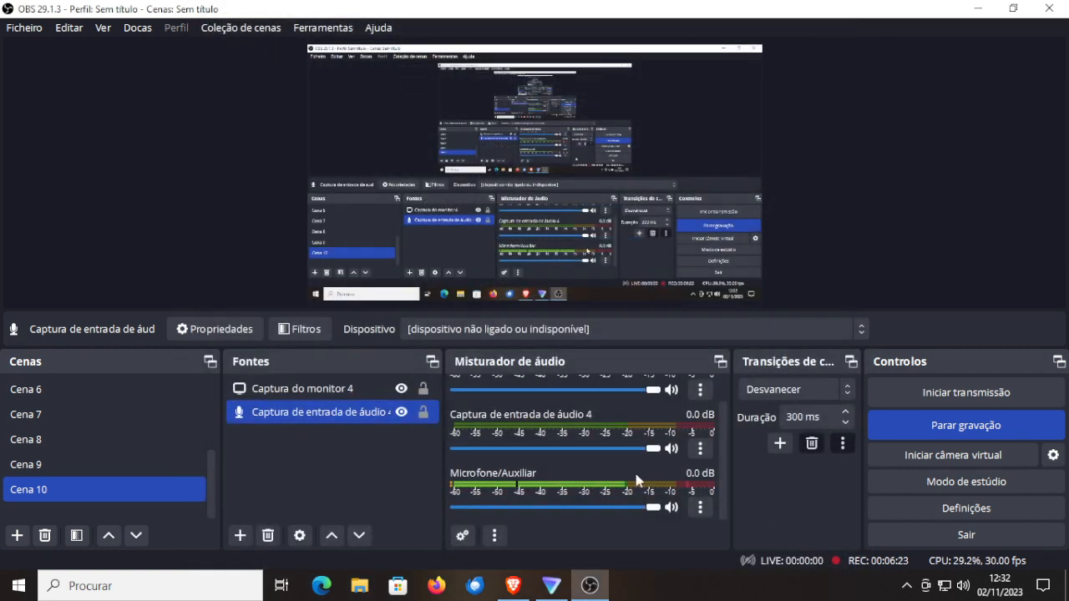
- Open the Microfone/Auxiliar filters and examine the MEqualizer interface of the first Extensão VST 2.x filter, closing it when done
left_click(698, 508)
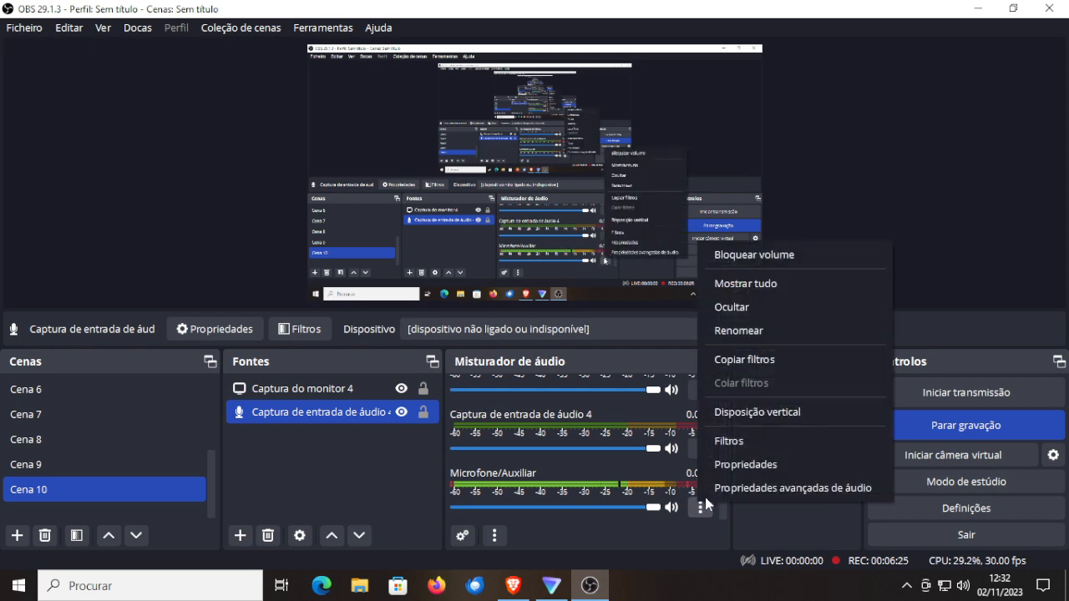
left_click(729, 441)
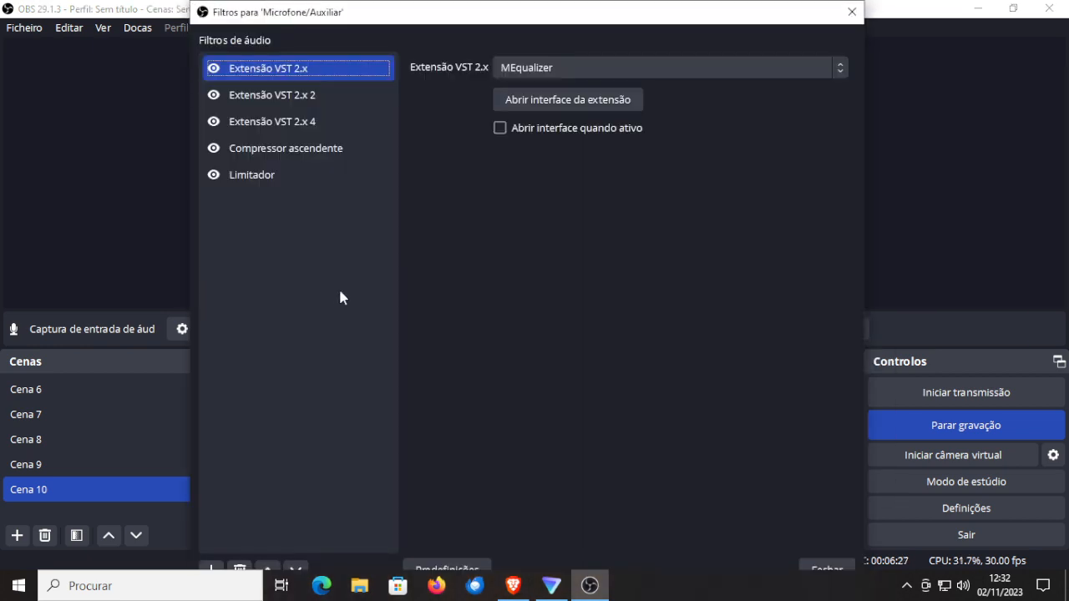
left_click(559, 102)
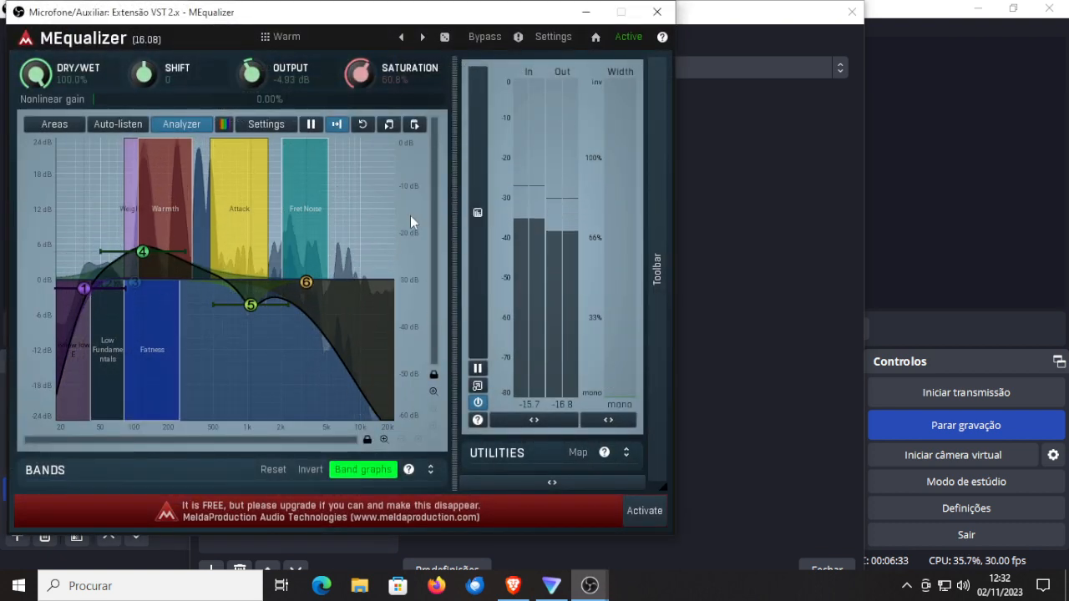
left_click(658, 12)
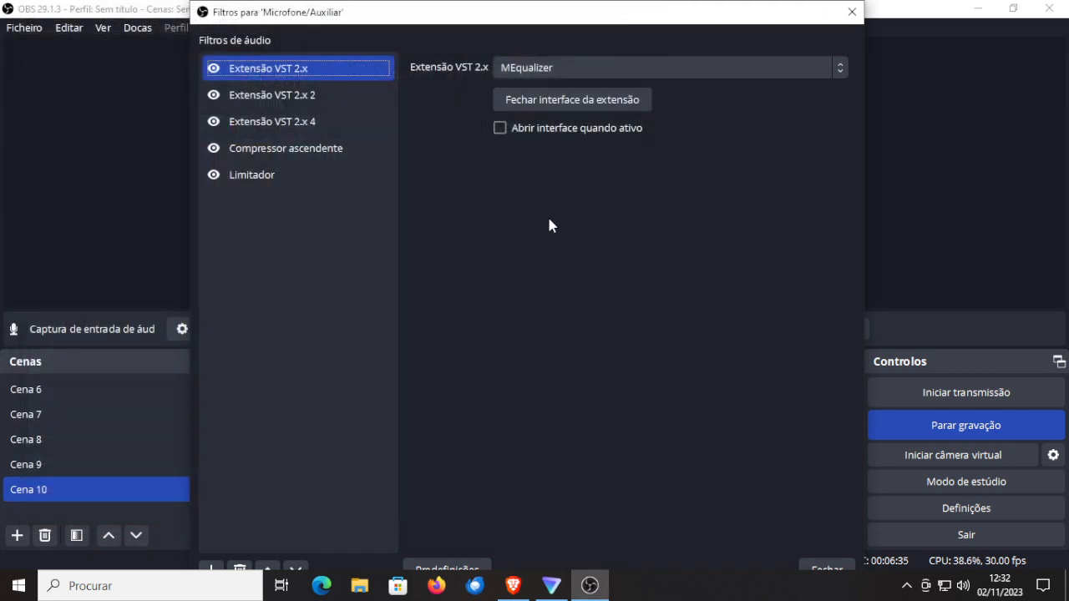
- Examine the Unfiltered Audio Zip interface of the Extensão VST 2.x 2 filter, and close it and the Microfone/Auxiliar filters
left_click(268, 92)
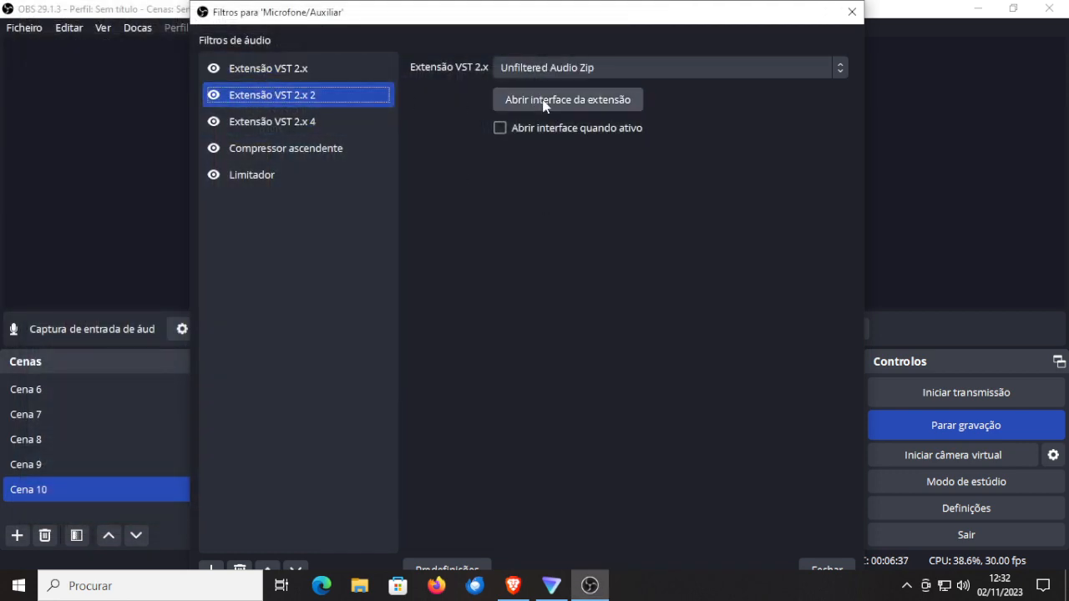
left_click(545, 102)
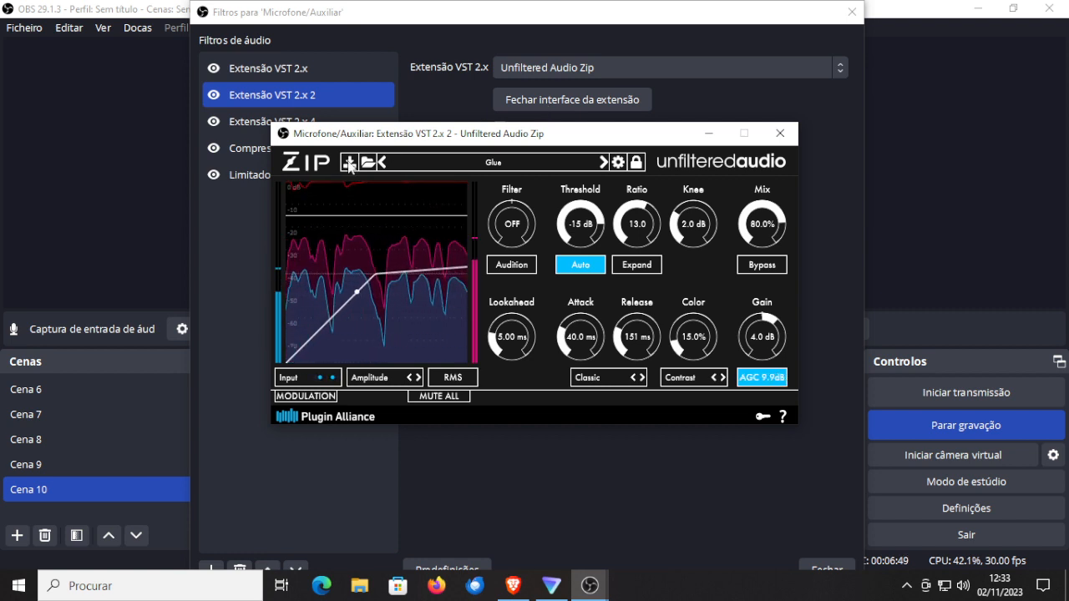
left_click(779, 134)
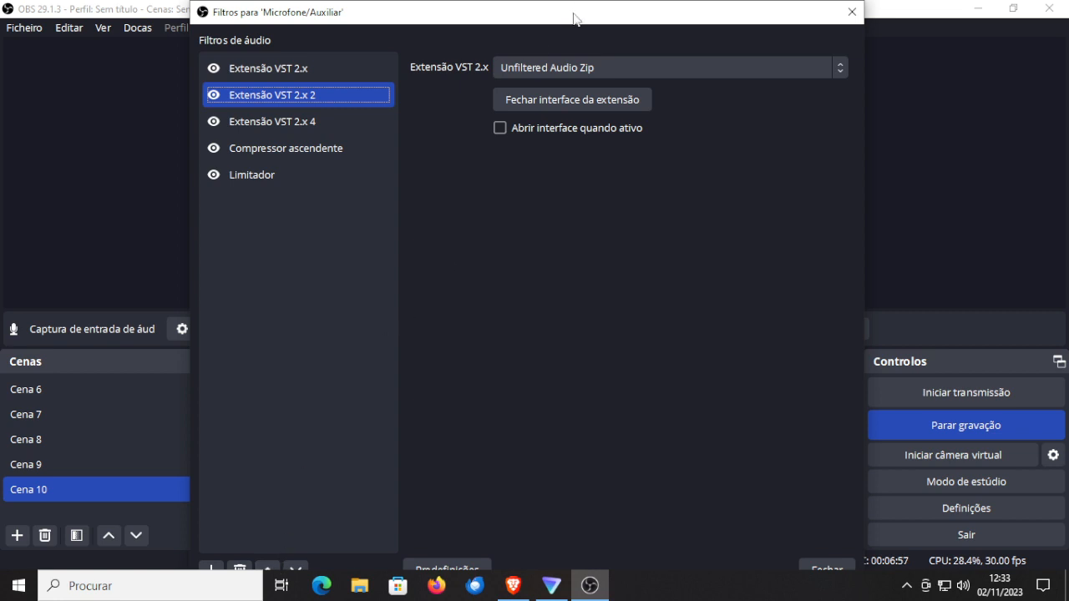
left_click_drag(573, 5, 575, 5)
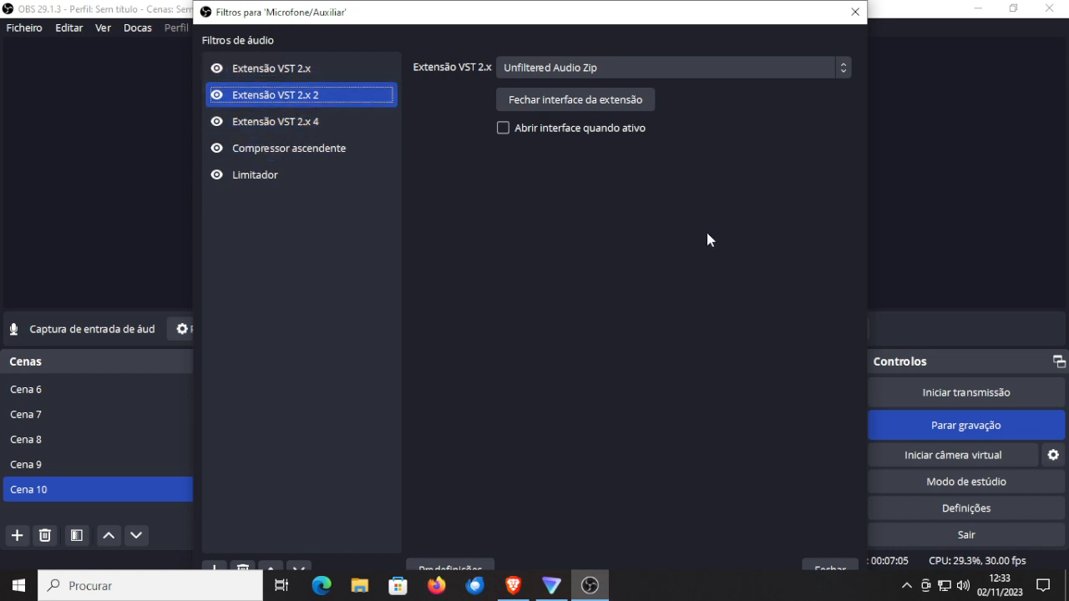
left_click(827, 568)
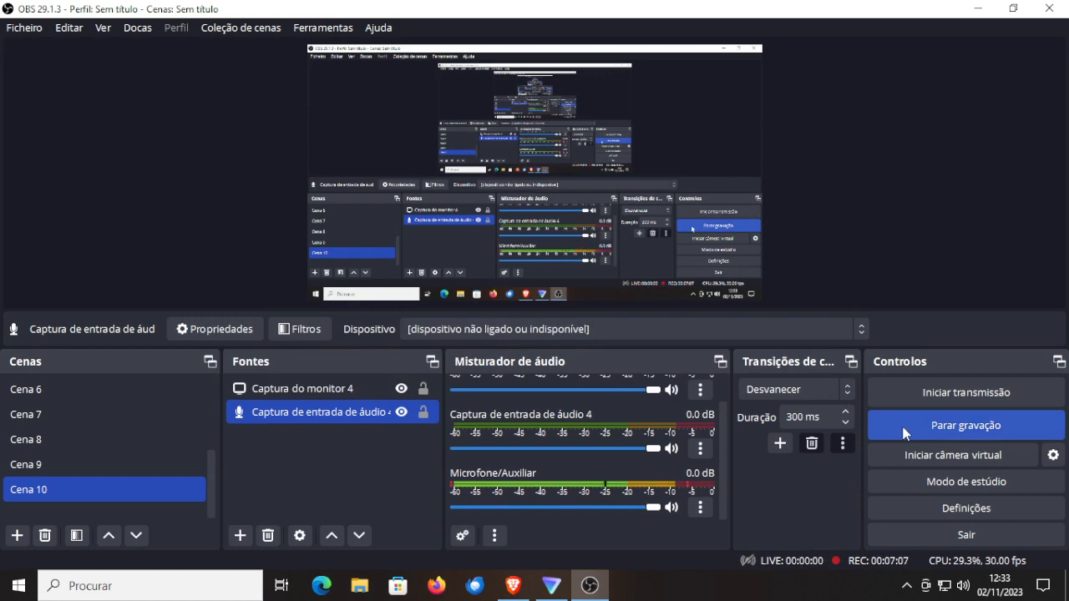